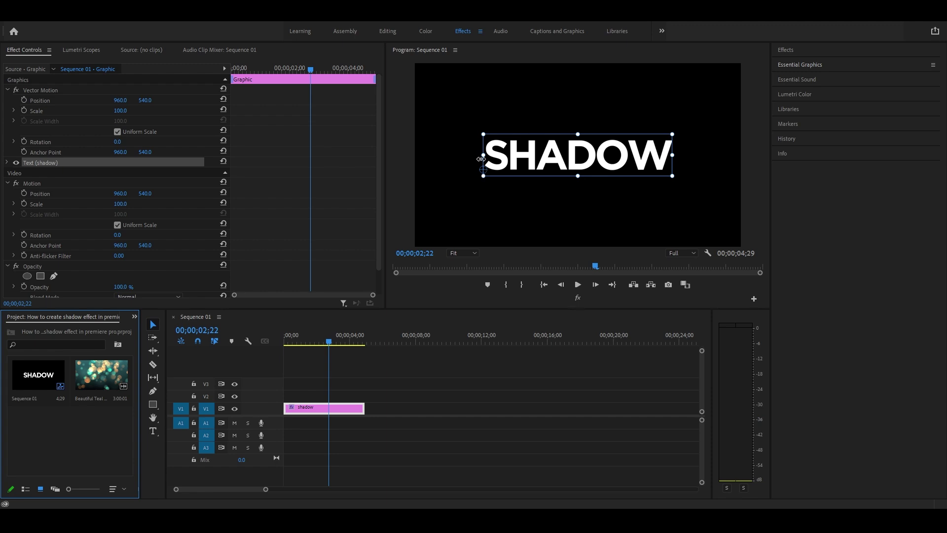
# Move the playhead back to 00;00;01;06 and bring up the SHADOW graphic's editing properties
pyautogui.moveTo(329, 343); pyautogui.dragTo(306, 344)
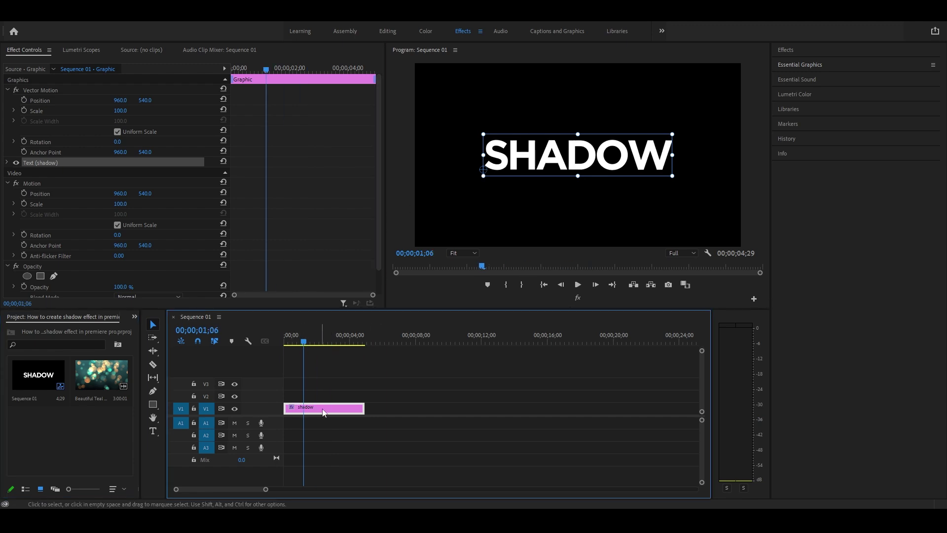
pyautogui.click(849, 64)
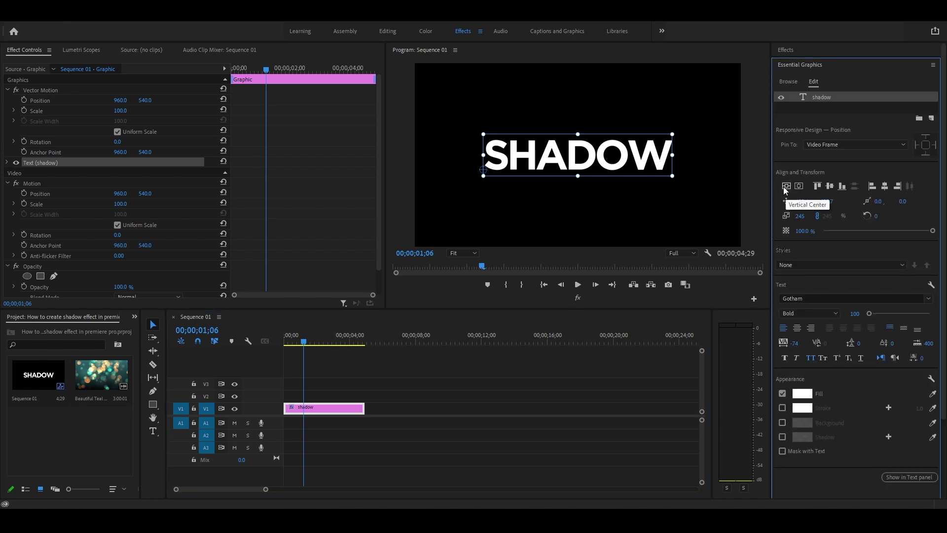
# Center the SHADOW title vertically and horizontally in the frame, then raise its clip to V2
pyautogui.moveTo(608, 165); pyautogui.dragTo(576, 151)
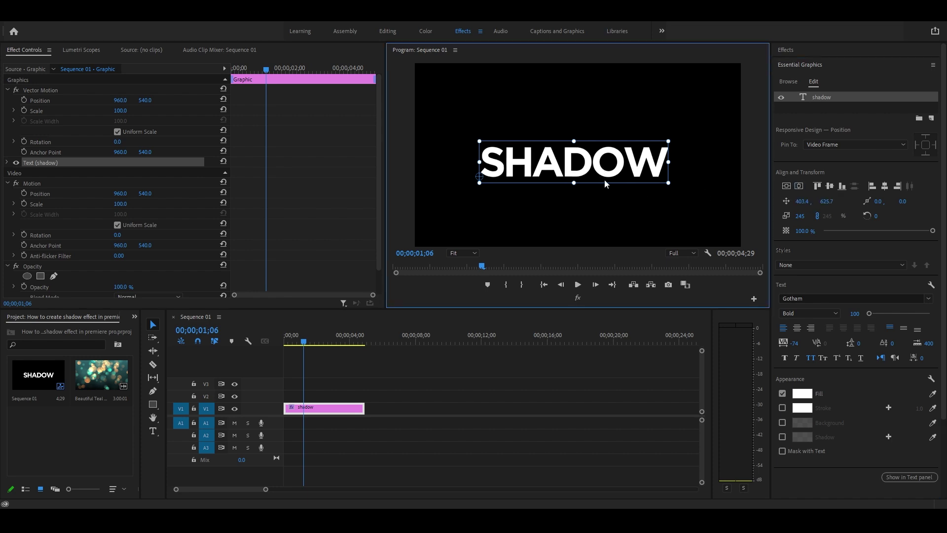
pyautogui.click(787, 186)
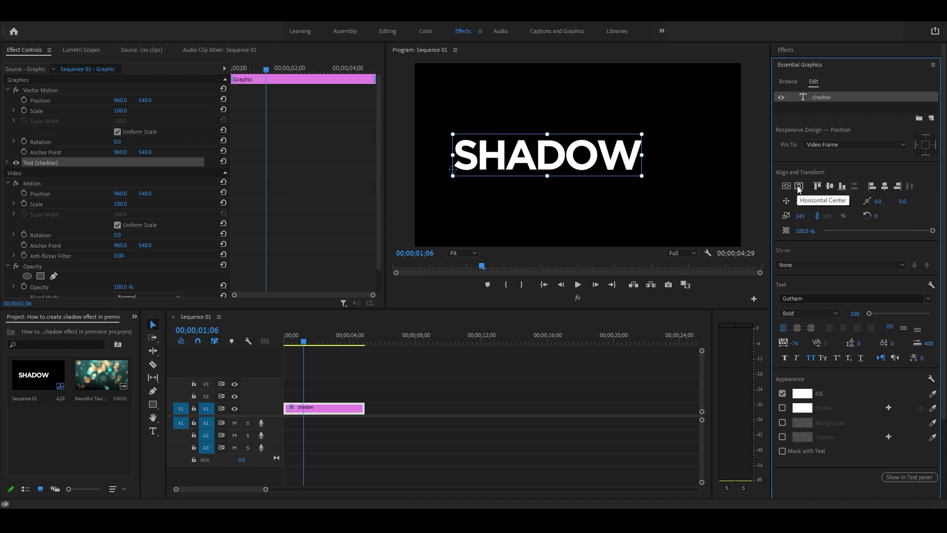
pyautogui.click(799, 186)
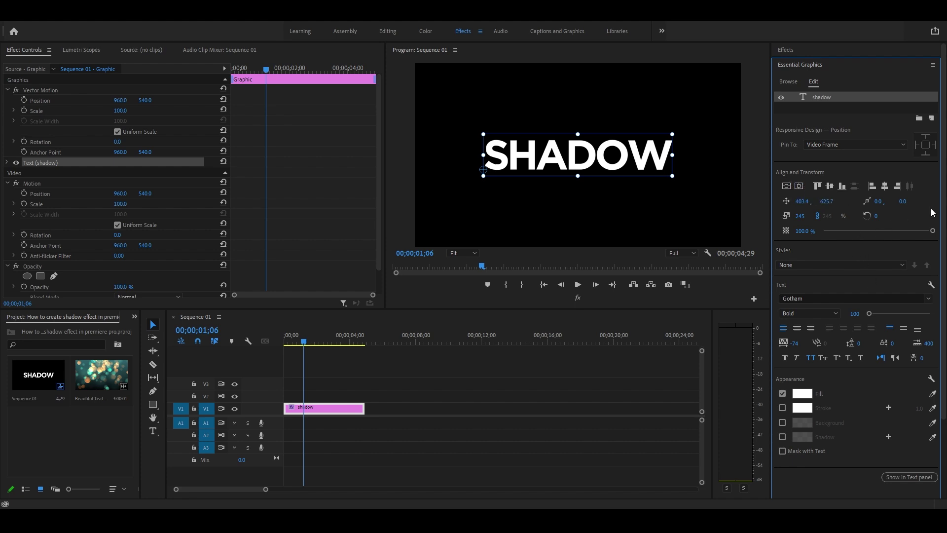
pyautogui.moveTo(943, 176)
pyautogui.mouseDown()
pyautogui.moveTo(942, 194)
pyautogui.moveTo(943, 176)
pyautogui.mouseUp()
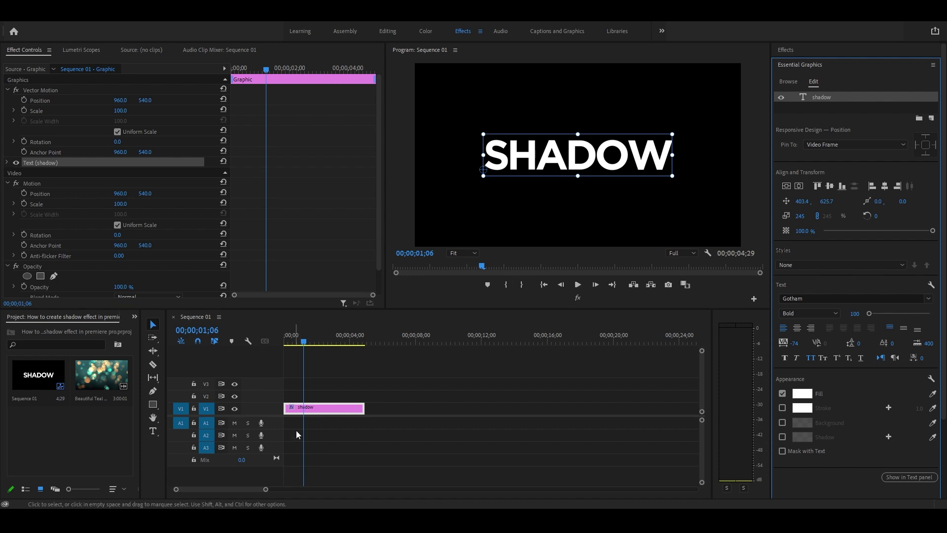
pyautogui.moveTo(311, 411); pyautogui.dragTo(312, 403)
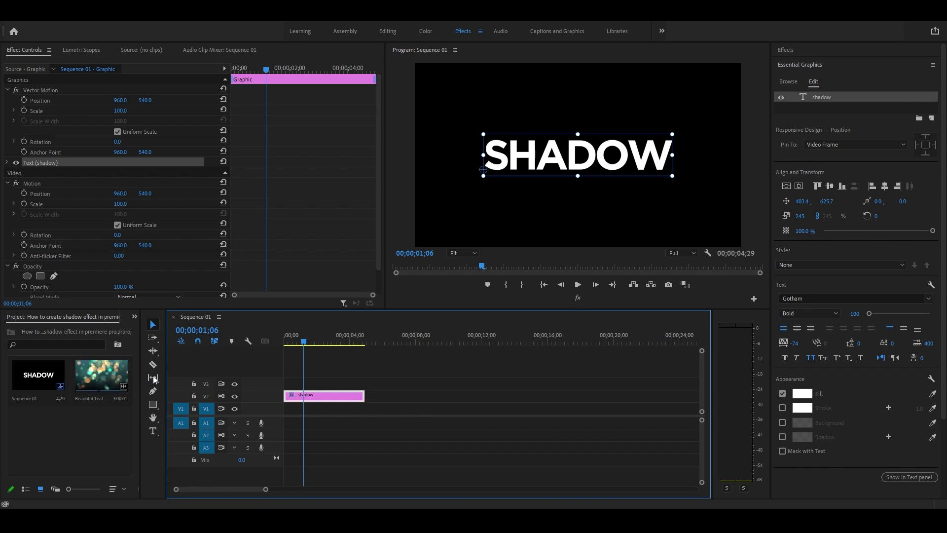
# Add the Beautiful Teal and Gold Blurred Bokeh Motion clip as a layer in the SHADOW graphic
pyautogui.moveTo(101, 375); pyautogui.dragTo(439, 273)
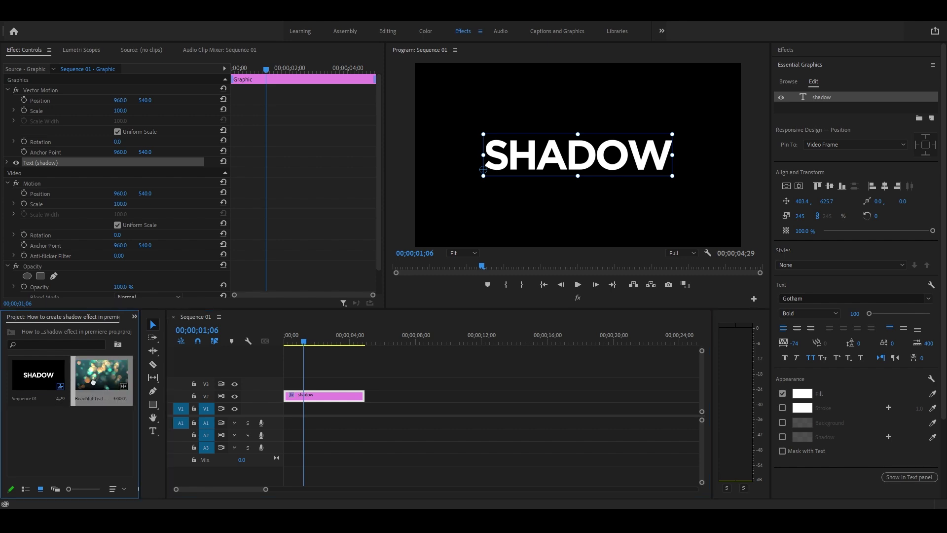
pyautogui.moveTo(439, 273); pyautogui.dragTo(828, 114)
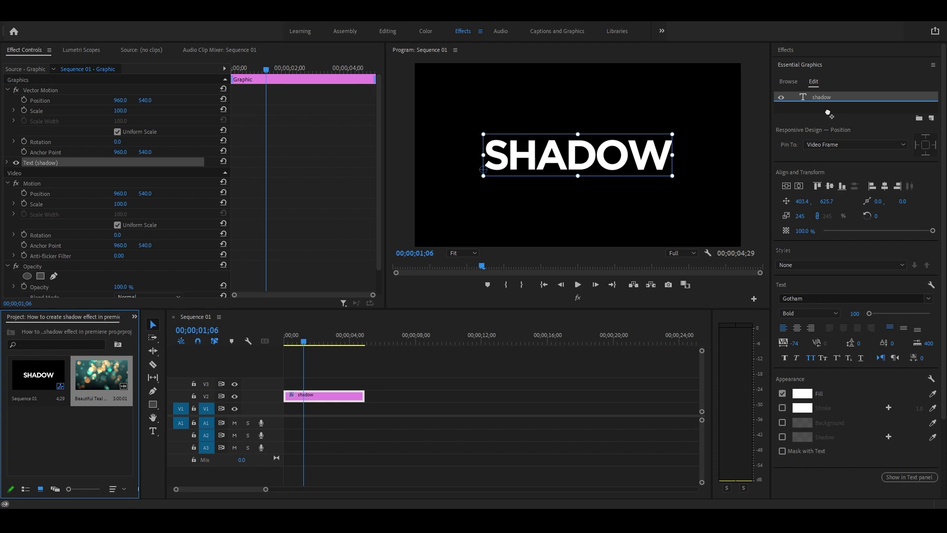
pyautogui.moveTo(829, 113); pyautogui.dragTo(829, 113)
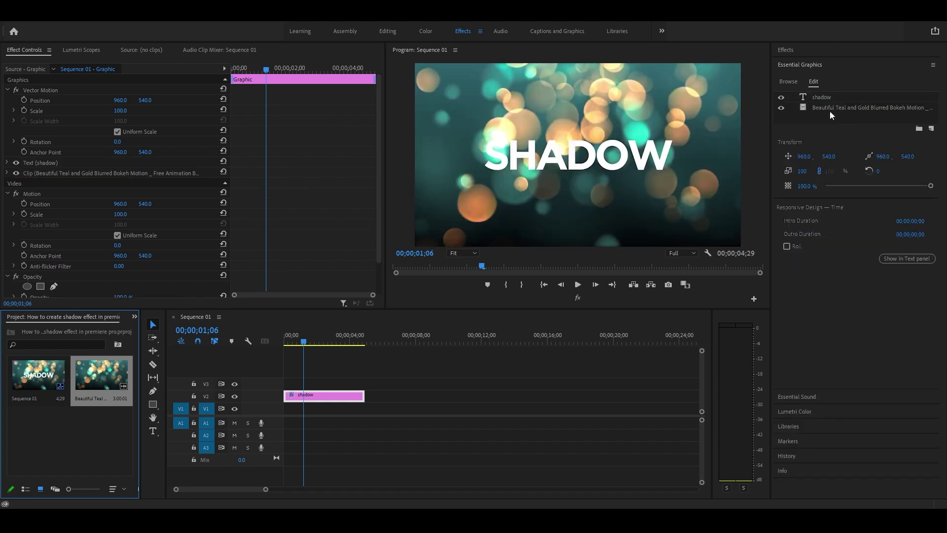
pyautogui.click(848, 119)
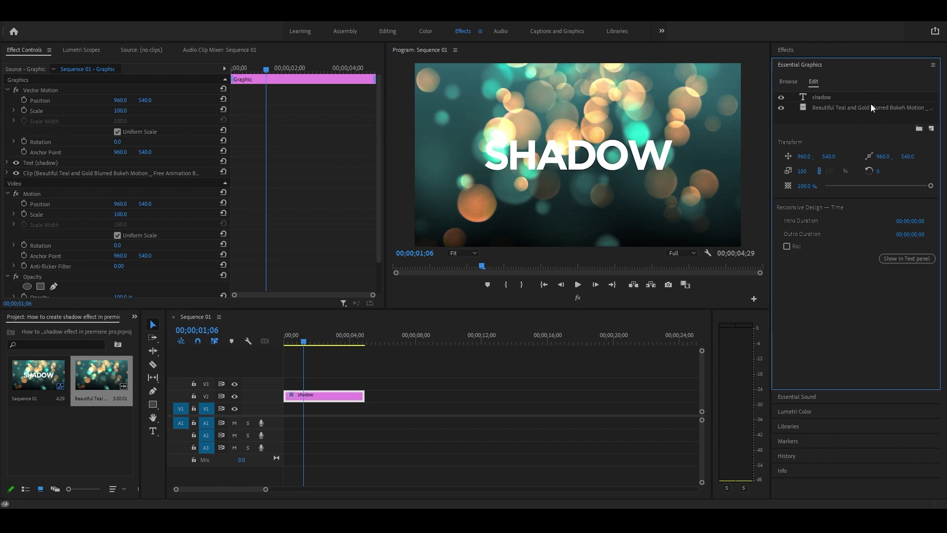
# Try New Layer From File, cancel the import, and select the SHADOW text layer
pyautogui.click(932, 129)
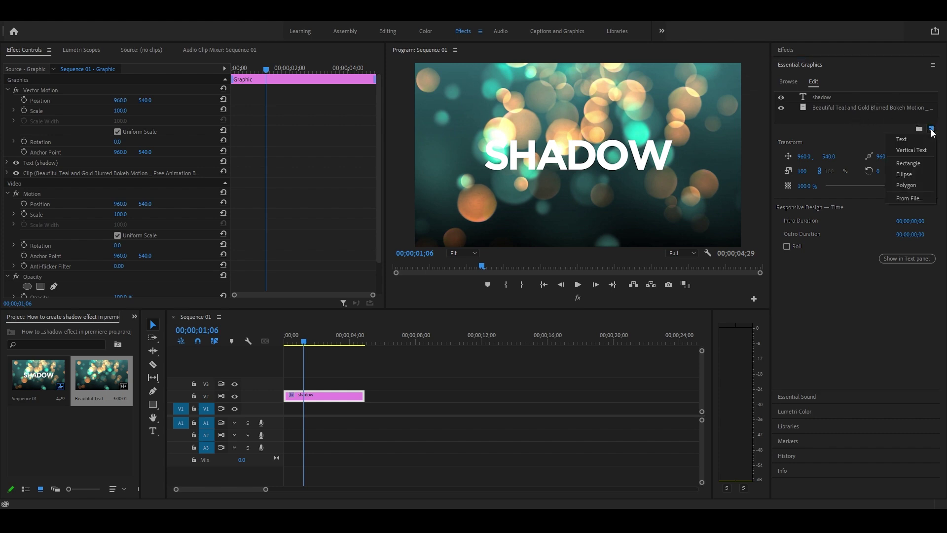
pyautogui.click(909, 200)
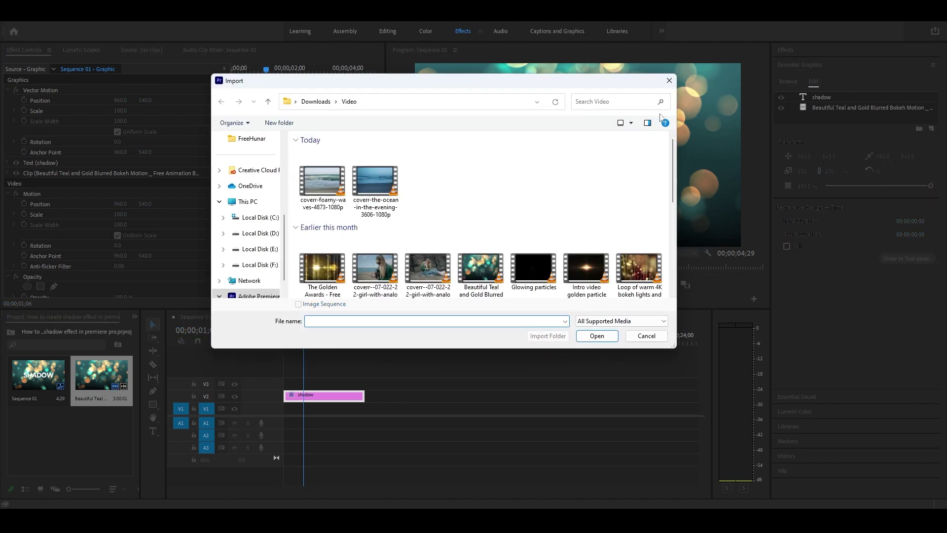
pyautogui.click(669, 81)
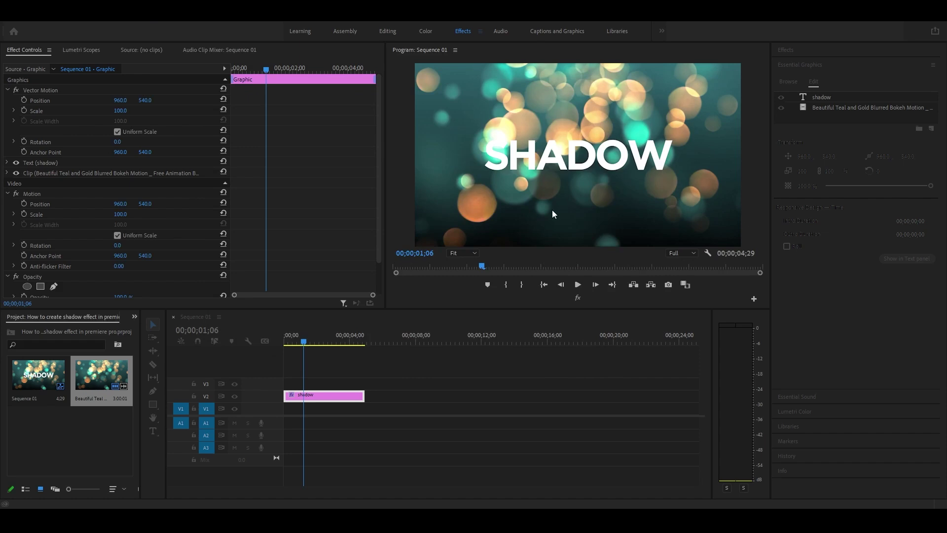
pyautogui.click(851, 97)
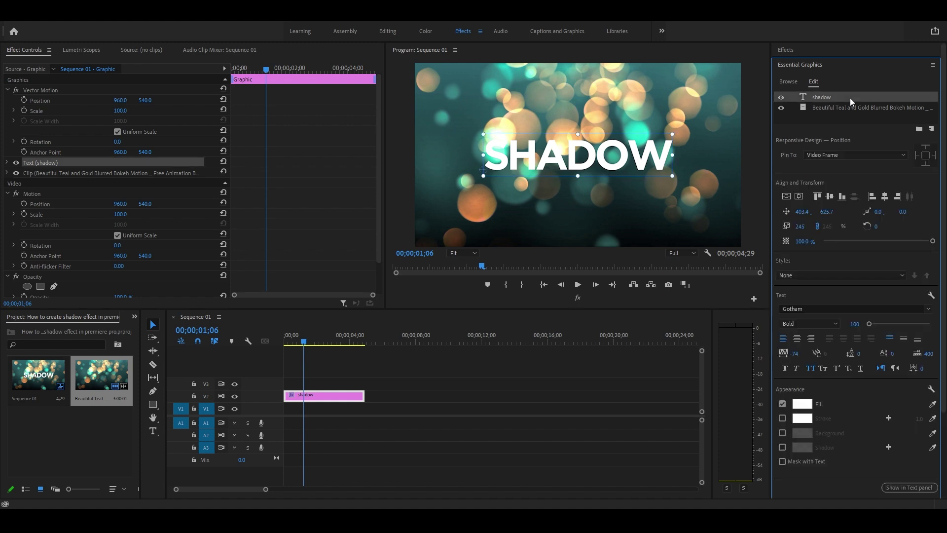
# Enable Mask with Text so the bokeh shows only inside SHADOW, and scrub to preview
pyautogui.scroll(-3, 946, 131)
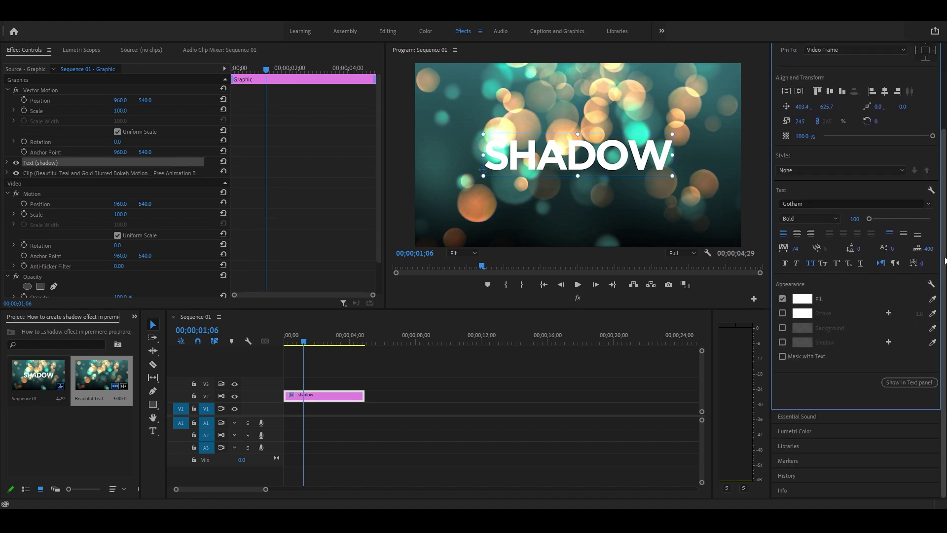
pyautogui.click(782, 356)
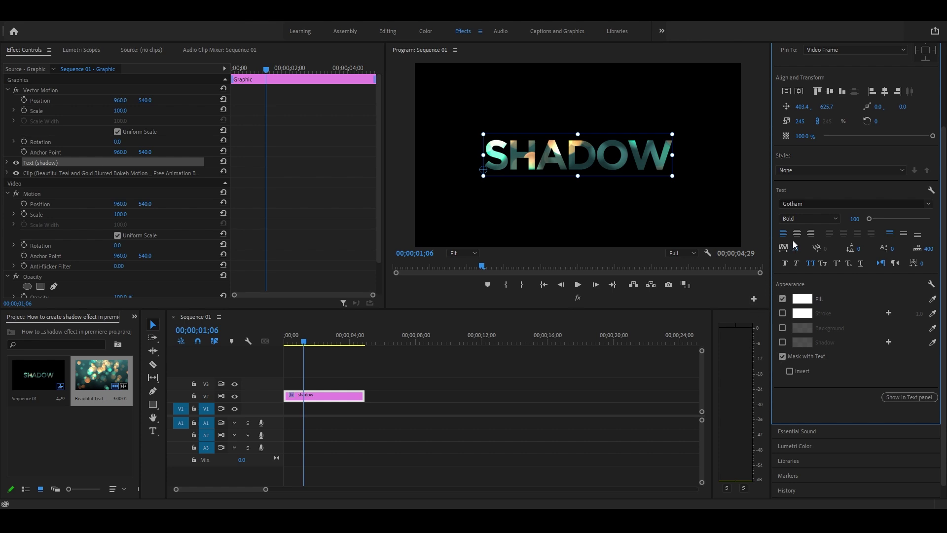
pyautogui.moveTo(792, 242); pyautogui.dragTo(755, 242)
pyautogui.moveTo(311, 342)
pyautogui.mouseDown()
pyautogui.moveTo(297, 357)
pyautogui.moveTo(316, 360)
pyautogui.mouseUp()
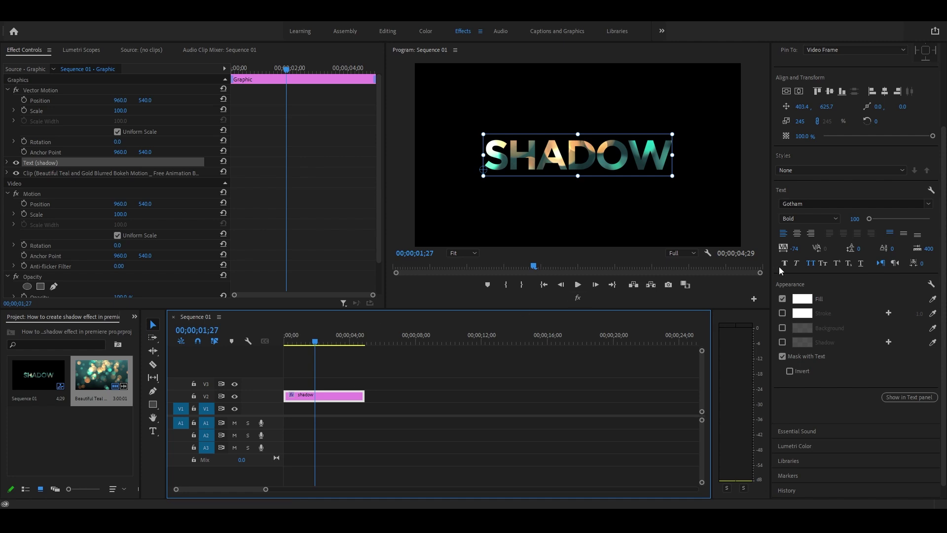
pyautogui.scroll(4, 945, 190)
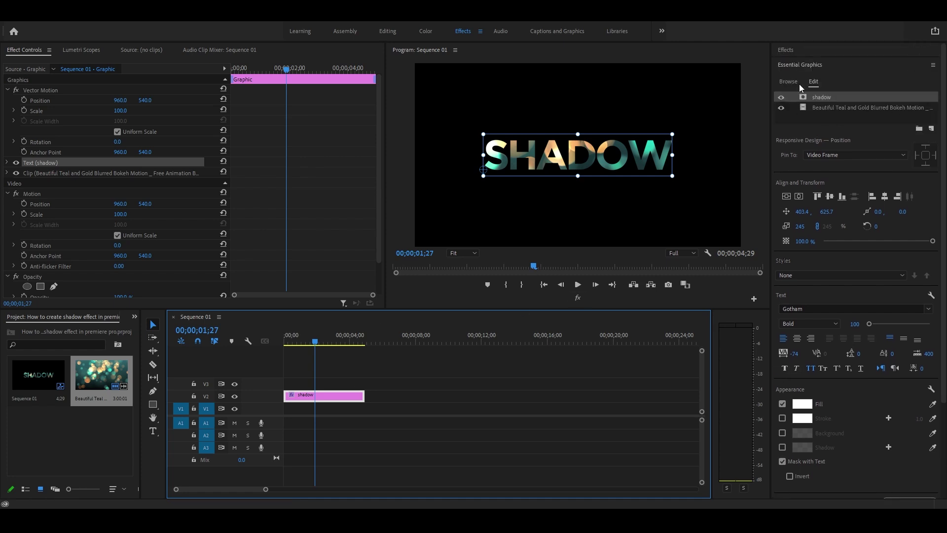
pyautogui.click(840, 64)
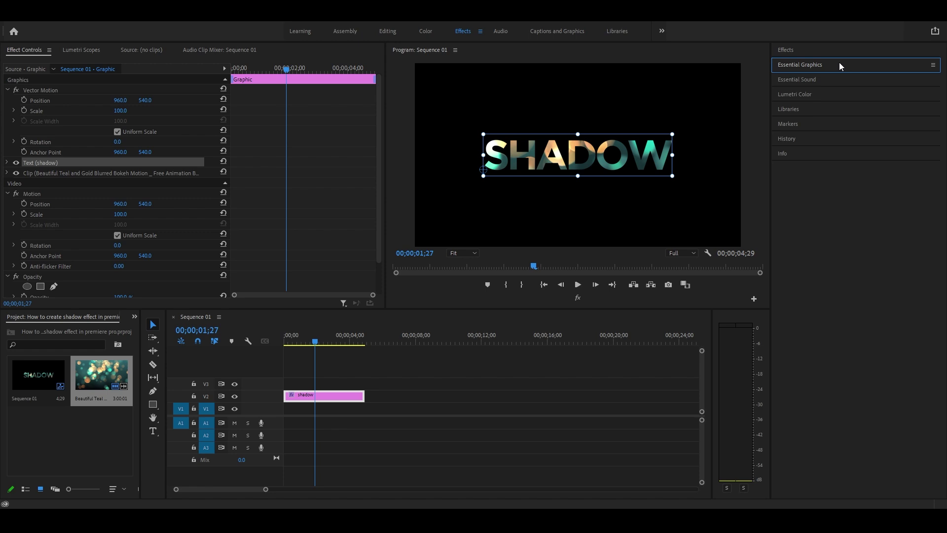
# Search 'mirr' in Effects, apply Distort > Mirror to the shadow clip, and select it
pyautogui.click(825, 49)
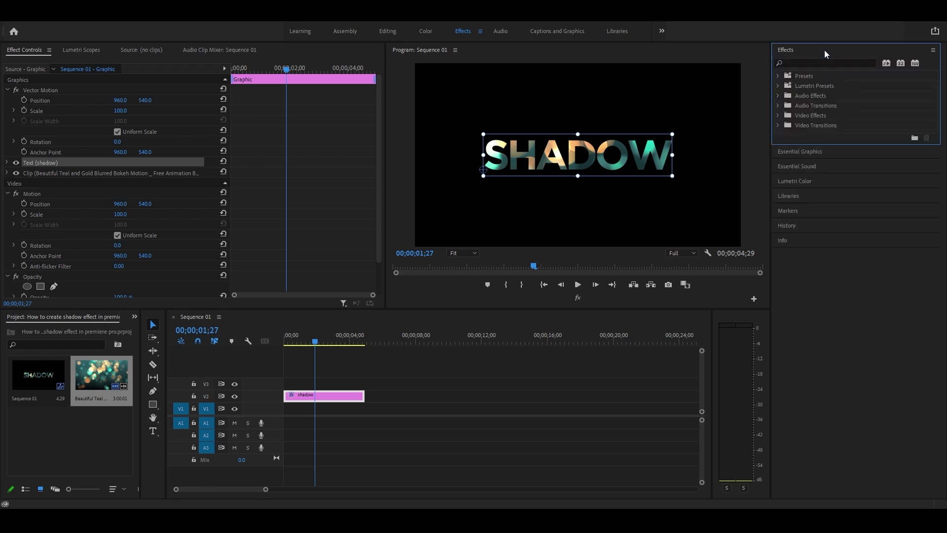
pyautogui.click(812, 62)
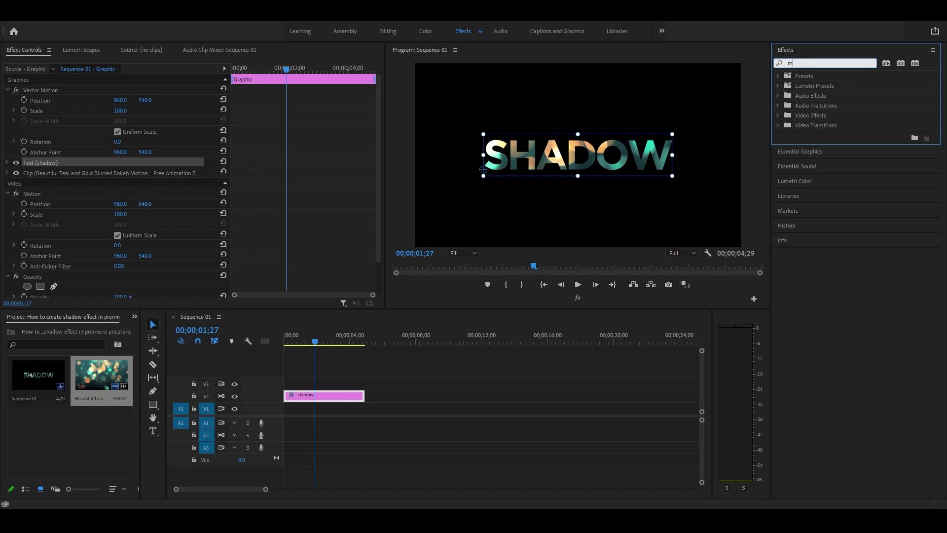
pyautogui.write('mi')
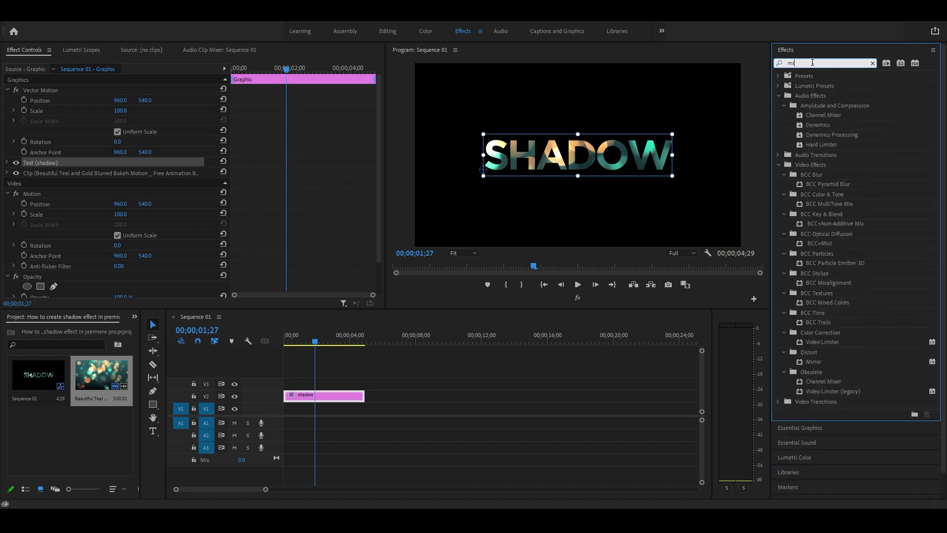
pyautogui.write('rr')
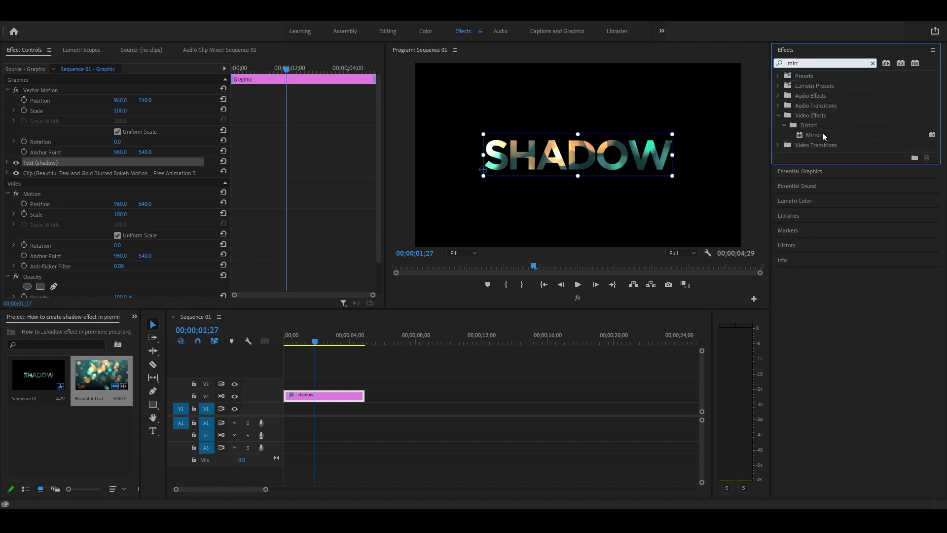
pyautogui.moveTo(826, 132); pyautogui.dragTo(327, 400)
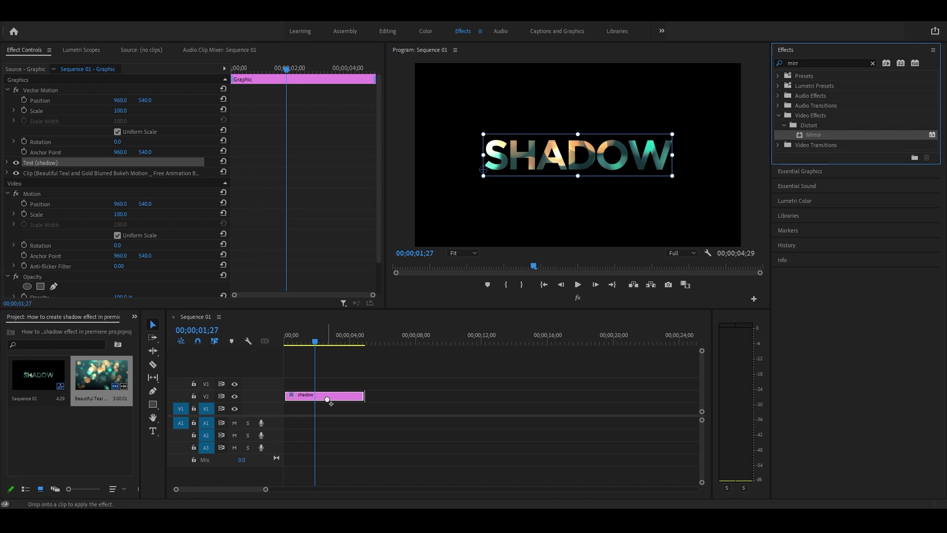
pyautogui.moveTo(327, 400); pyautogui.dragTo(327, 400)
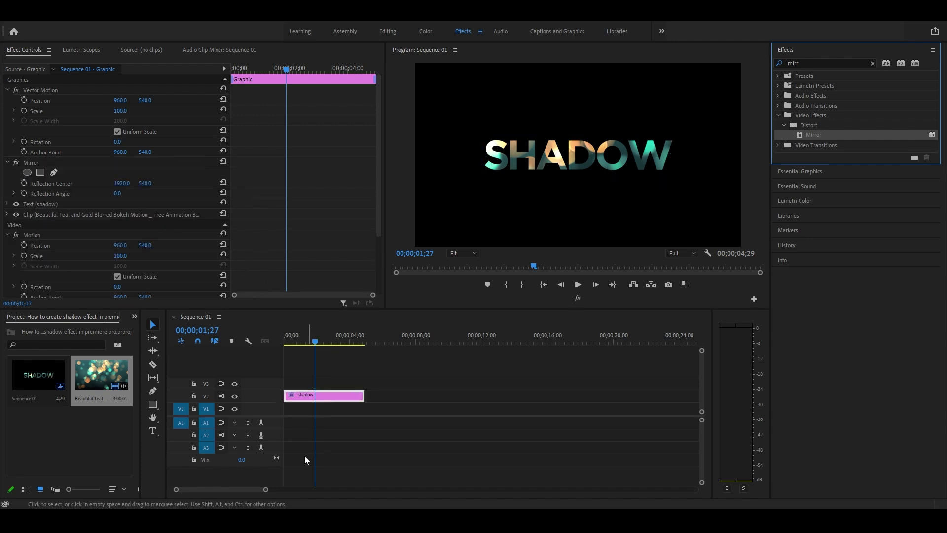
pyautogui.moveTo(265, 489); pyautogui.dragTo(242, 488)
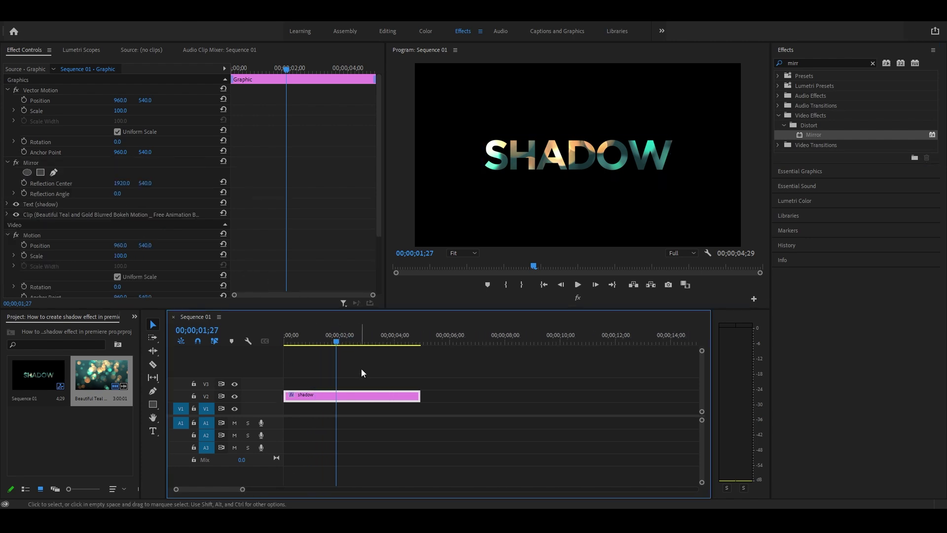
pyautogui.click(65, 162)
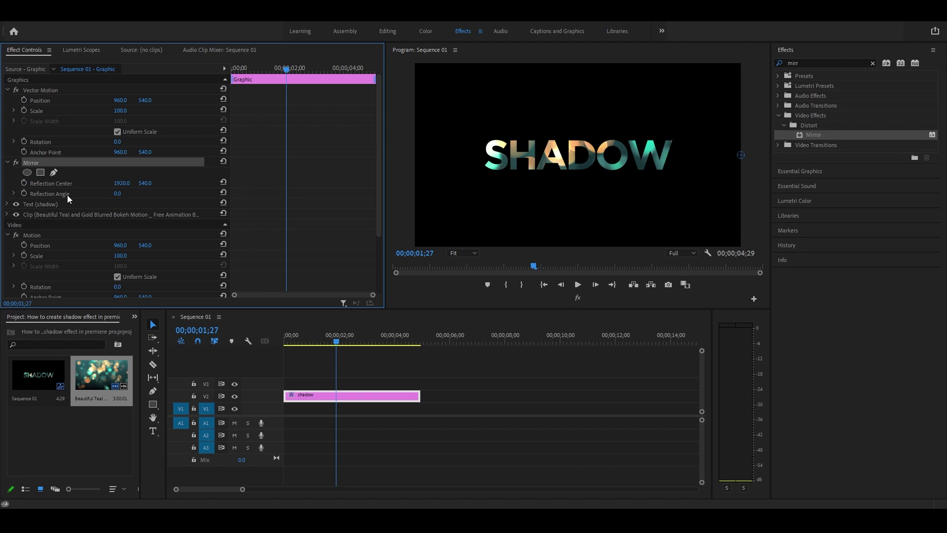
# Set the Mirror Reflection Angle to 90 and lower Reflection Center Y to about 634
pyautogui.click(121, 194)
pyautogui.write('90')
pyautogui.press('Return')
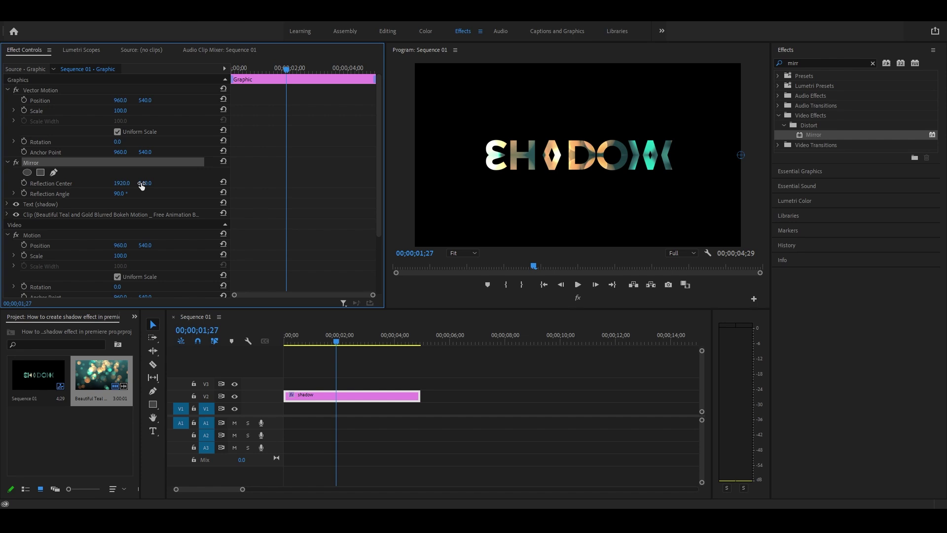
pyautogui.moveTo(145, 183); pyautogui.dragTo(189, 183)
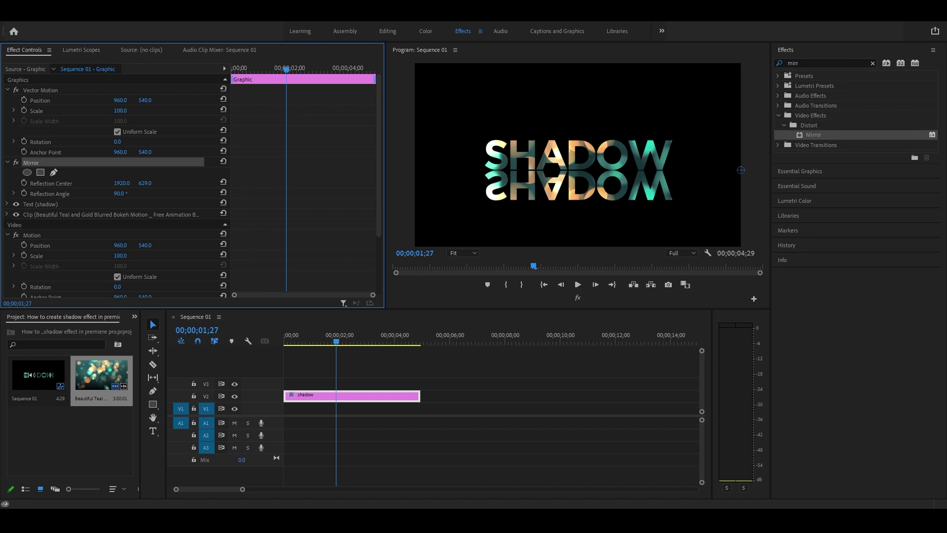
pyautogui.moveTo(189, 183); pyautogui.dragTo(192, 183)
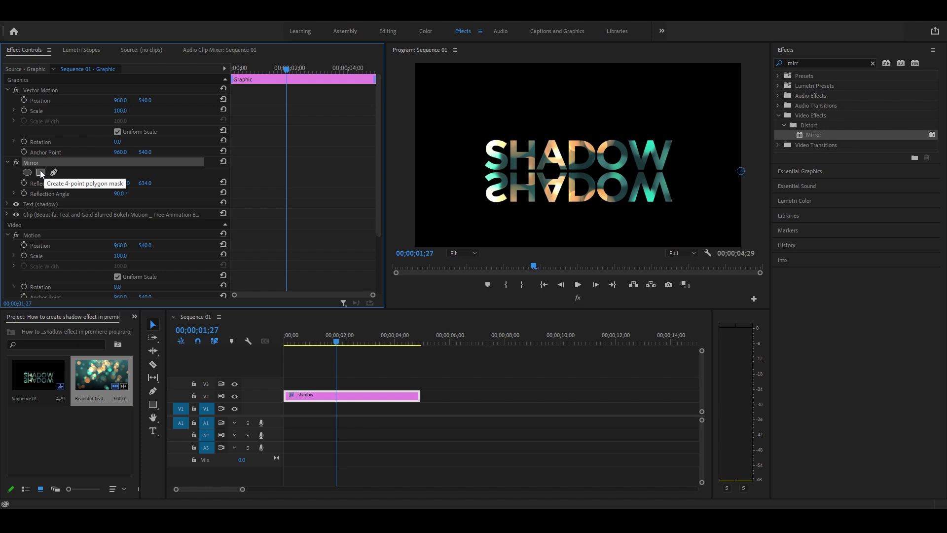
pyautogui.click(40, 173)
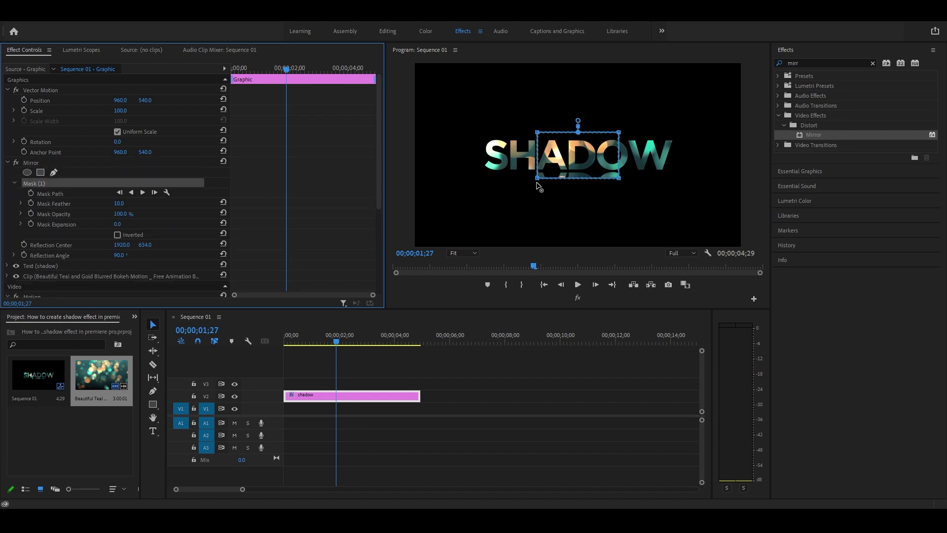
# Stretch the 4-point mask's corners outward into a wide shape and shift it over the reflection
pyautogui.moveTo(538, 178); pyautogui.dragTo(436, 183)
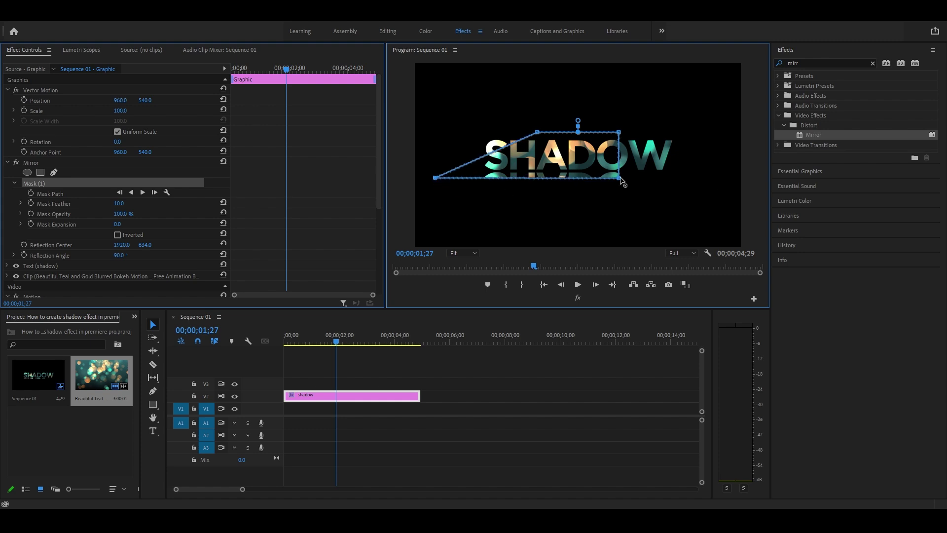
pyautogui.moveTo(620, 178); pyautogui.dragTo(728, 180)
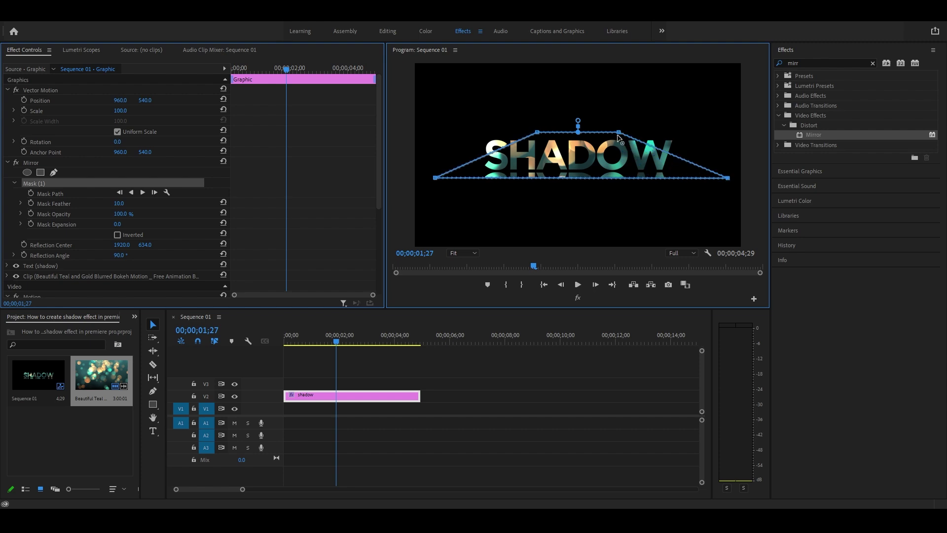
pyautogui.moveTo(619, 132); pyautogui.dragTo(720, 132)
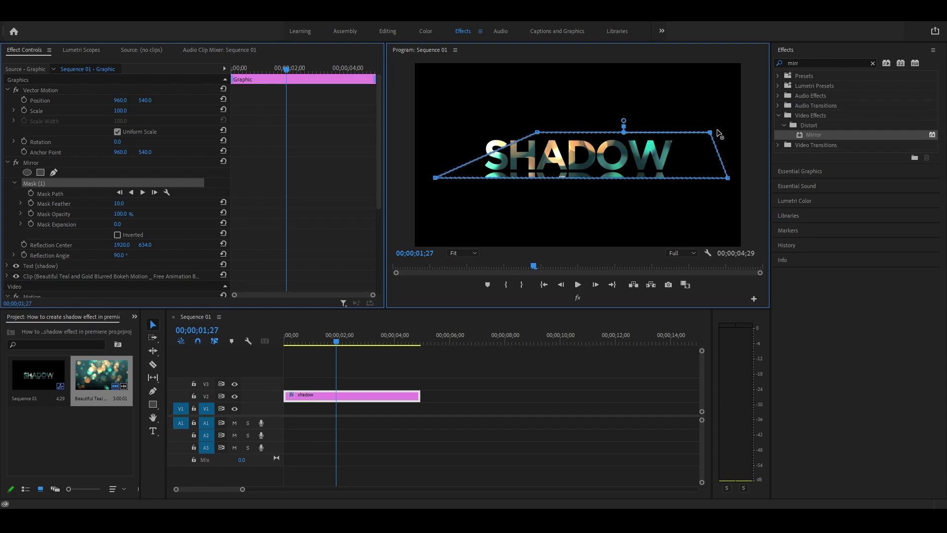
pyautogui.moveTo(537, 132)
pyautogui.mouseDown()
pyautogui.moveTo(435, 132)
pyautogui.moveTo(440, 117)
pyautogui.mouseUp()
pyautogui.moveTo(459, 153); pyautogui.dragTo(458, 164)
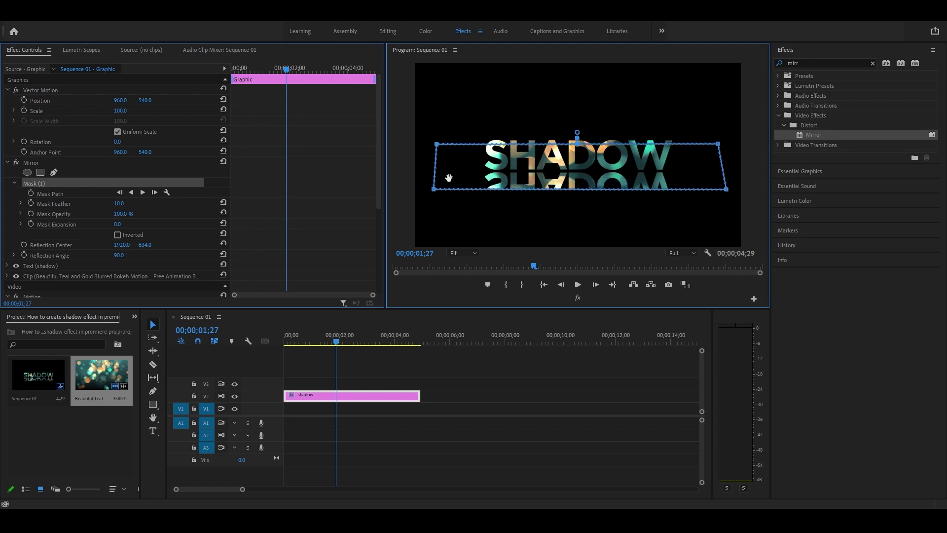
pyautogui.moveTo(450, 177); pyautogui.dragTo(448, 176)
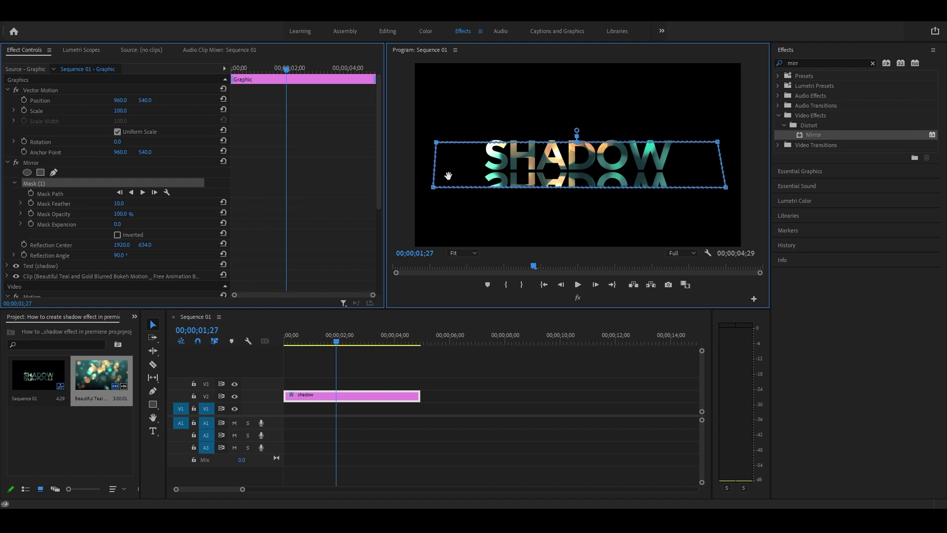
# Drag the mask feather handle until Mask Feather reads 135.3, softening the reflection
pyautogui.moveTo(577, 131); pyautogui.dragTo(577, 121)
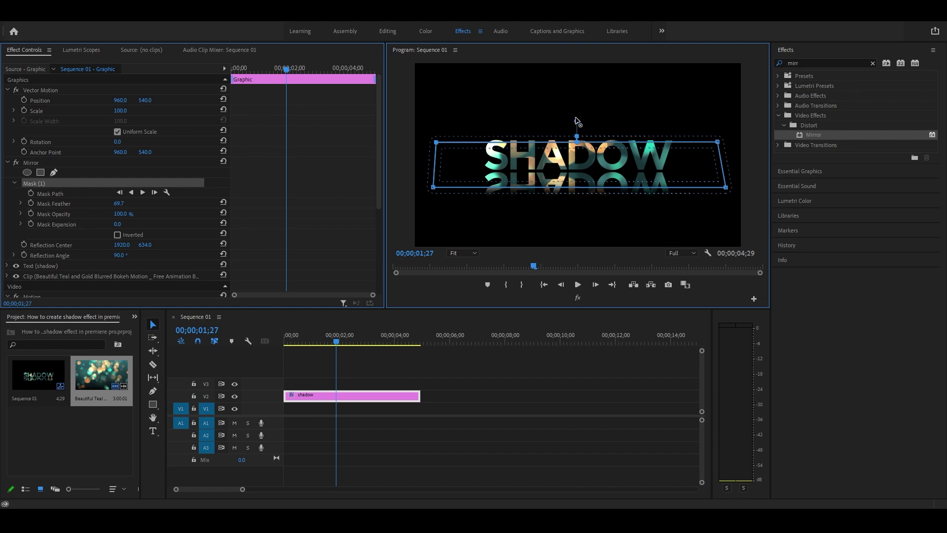
pyautogui.moveTo(577, 121); pyautogui.dragTo(578, 122)
pyautogui.moveTo(575, 167); pyautogui.dragTo(576, 162)
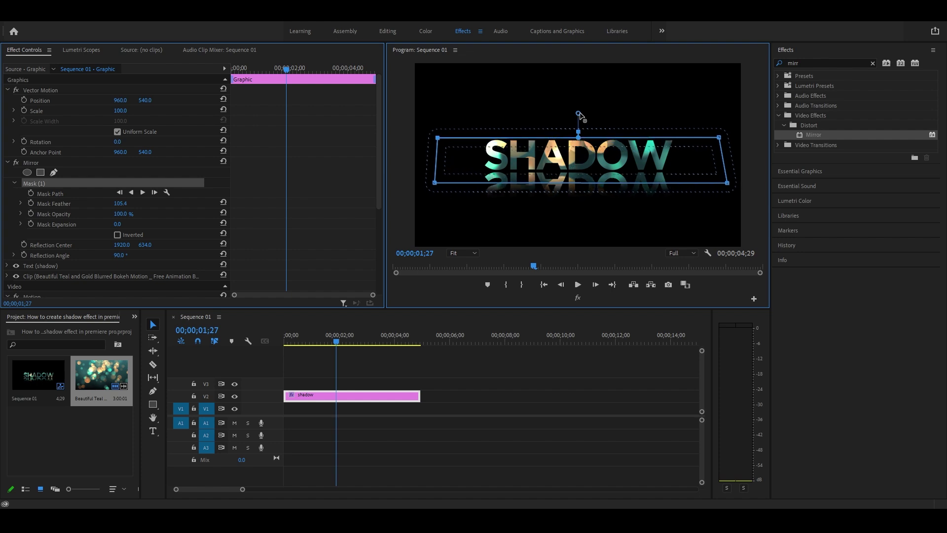
pyautogui.moveTo(579, 115); pyautogui.dragTo(579, 110)
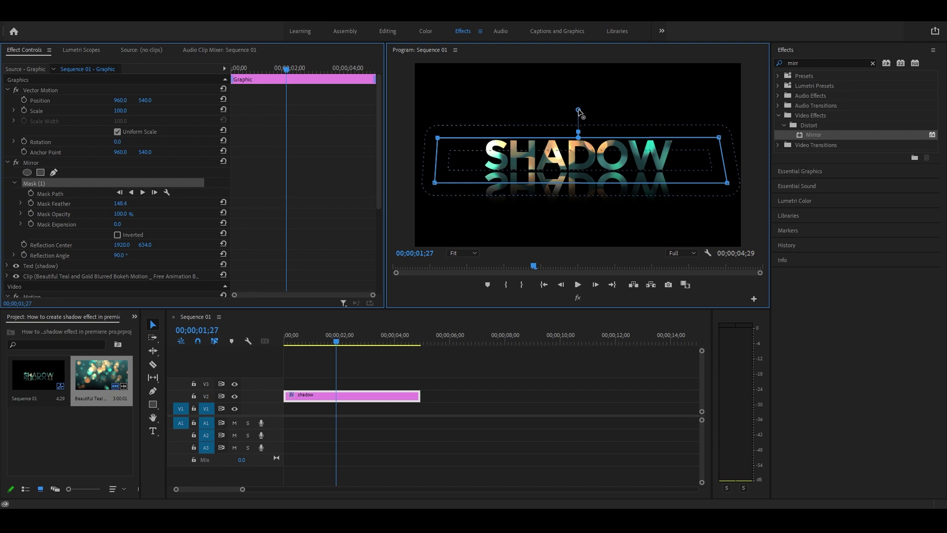
pyautogui.moveTo(579, 111); pyautogui.dragTo(578, 113)
pyautogui.click(457, 412)
pyautogui.moveTo(344, 336); pyautogui.dragTo(277, 345)
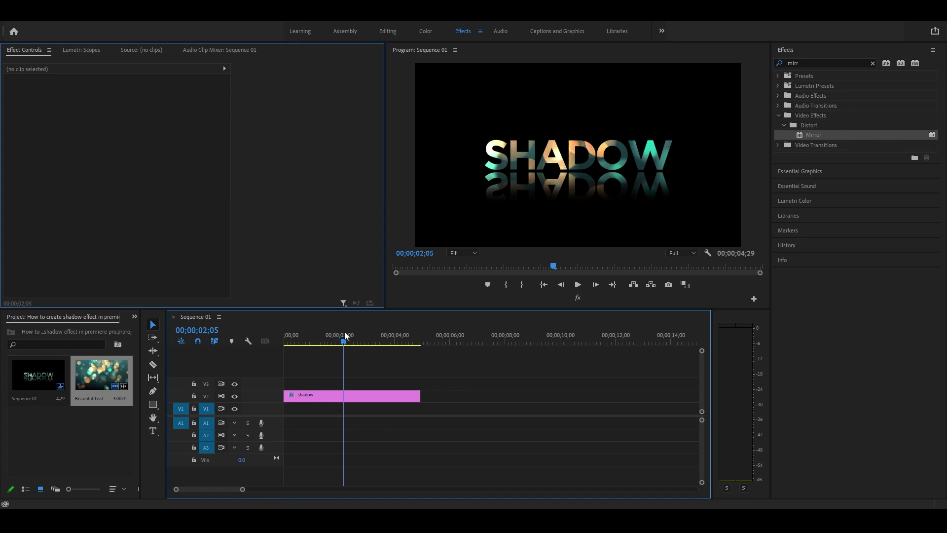
pyautogui.click(578, 285)
pyautogui.click(578, 285)
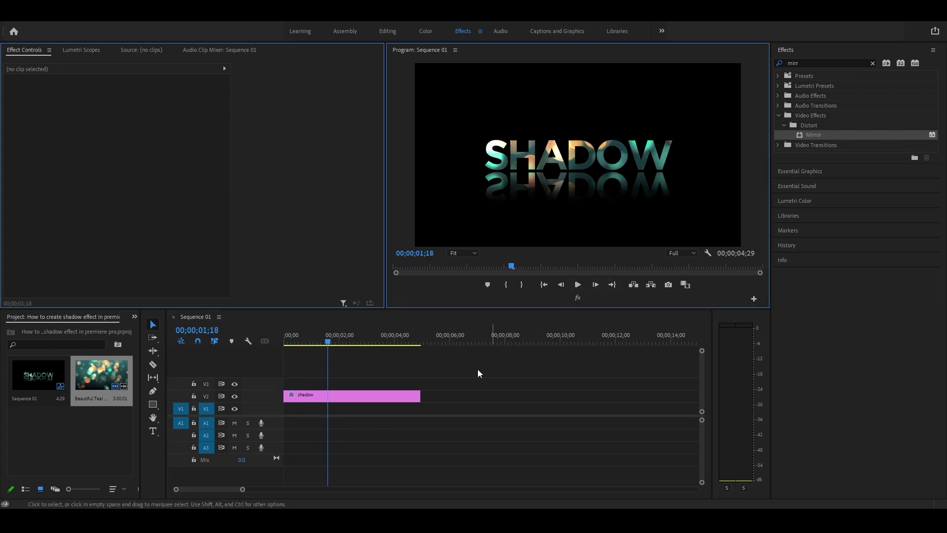
pyautogui.click(348, 397)
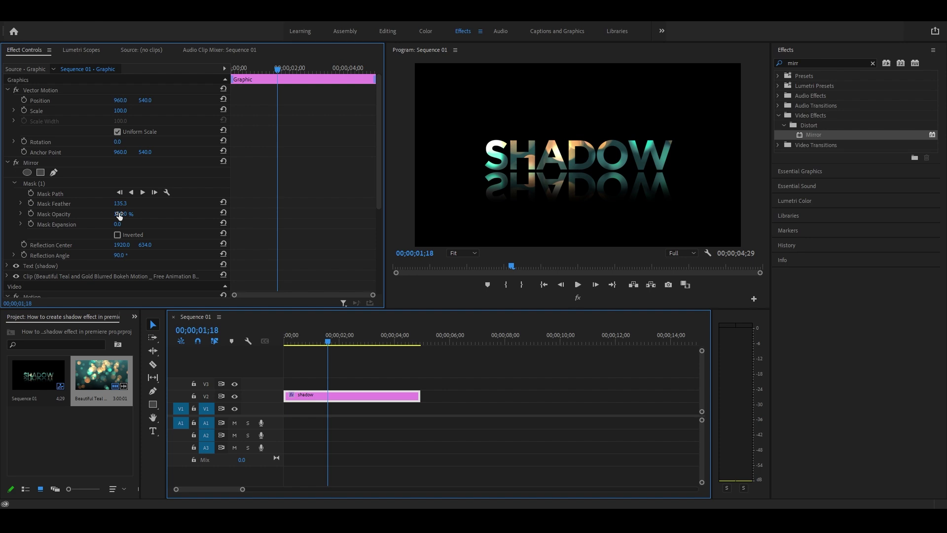
pyautogui.click(86, 183)
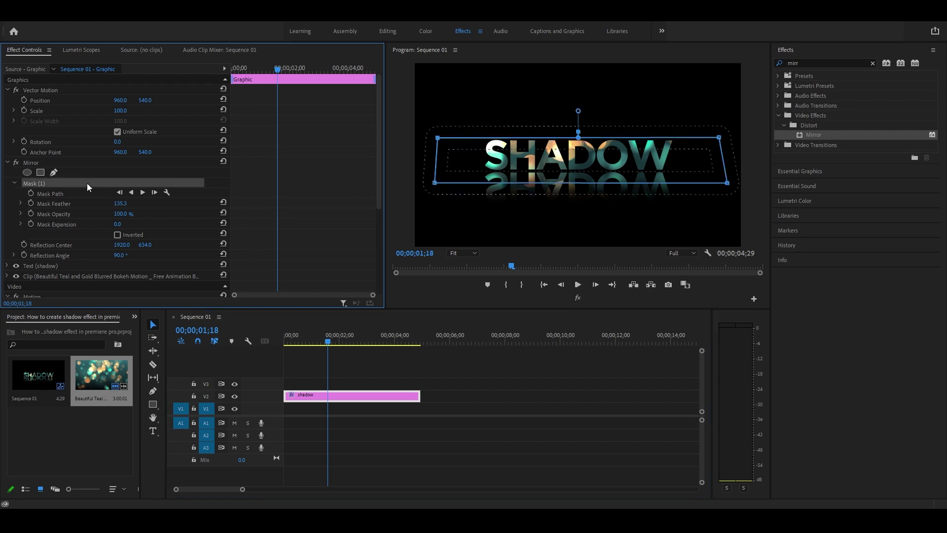
# Set Mask Opacity to 80, then try 50 instead
pyautogui.click(123, 214)
pyautogui.write('80')
pyautogui.press('Return')
pyautogui.click(120, 213)
pyautogui.write('50')
pyautogui.press('Return')
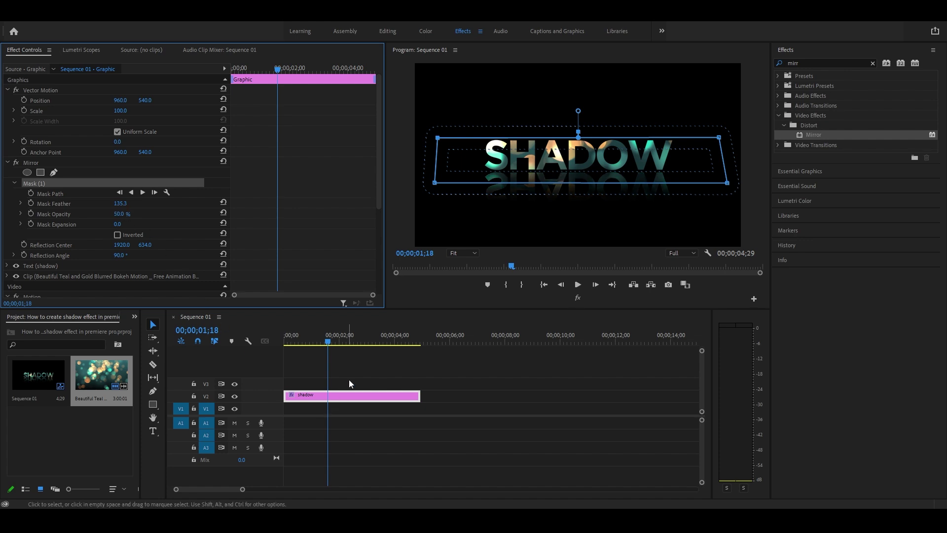
# Play the sequence from the start to compare, then set Mask Opacity back to 80
pyautogui.click(296, 340)
pyautogui.click(413, 373)
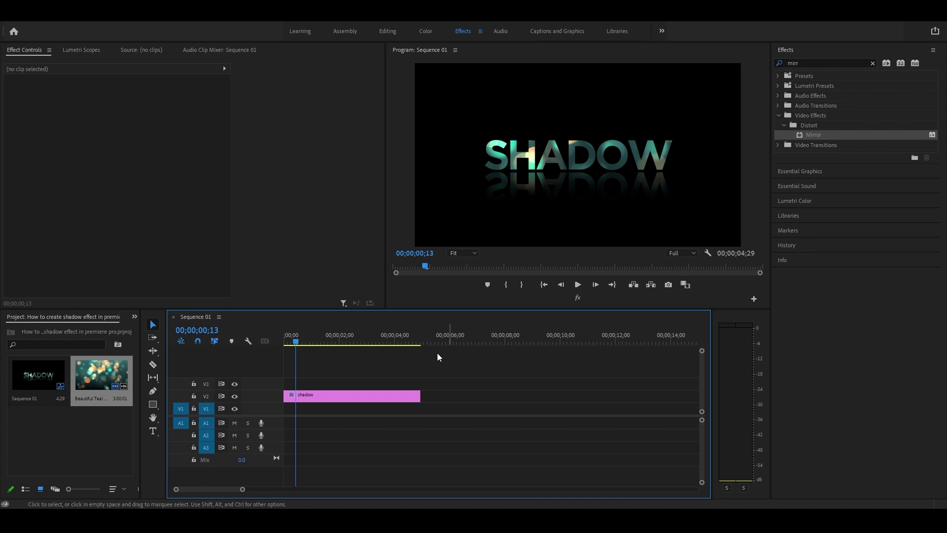
pyautogui.click(286, 341)
pyautogui.press('space')
pyautogui.press('space')
pyautogui.click(366, 394)
pyautogui.click(122, 213)
pyautogui.write('80')
pyautogui.press('Return')
pyautogui.press('space')
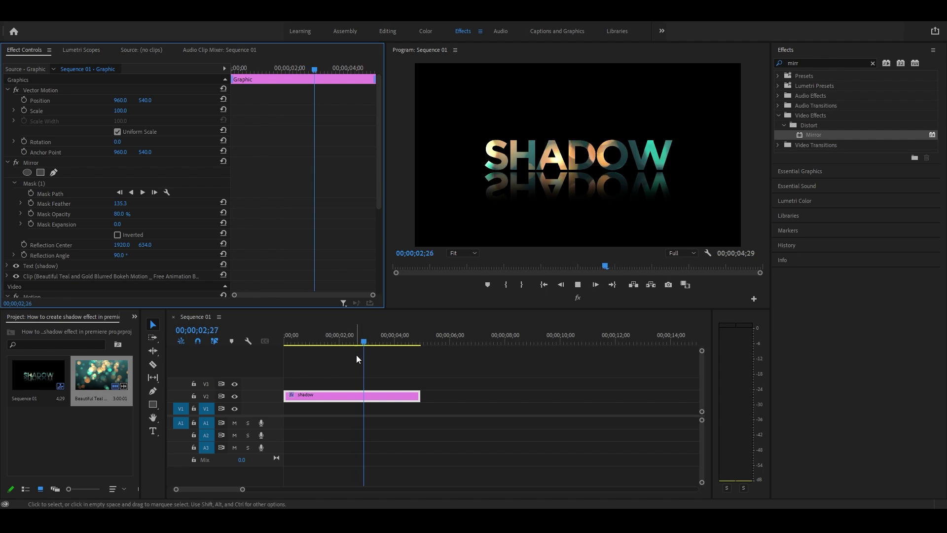
pyautogui.moveTo(382, 340); pyautogui.dragTo(369, 350)
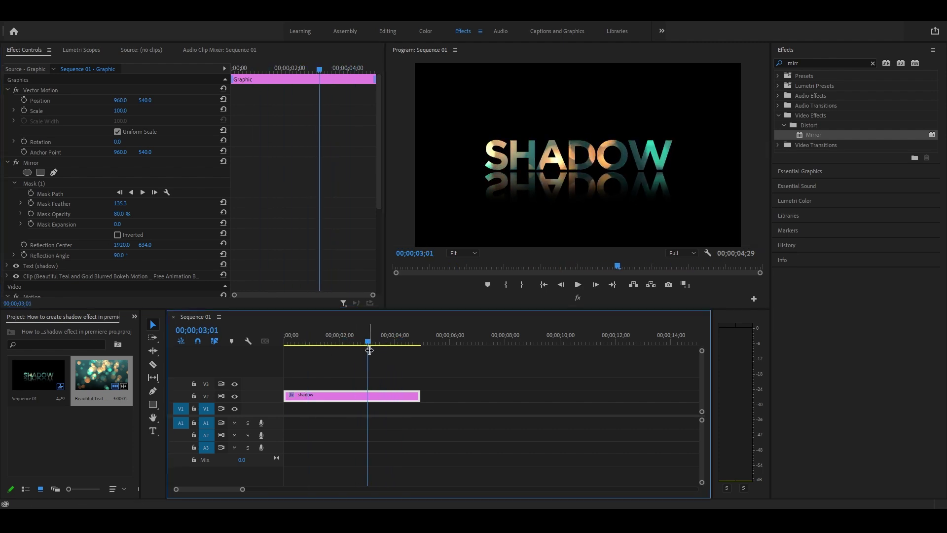
pyautogui.moveTo(369, 350); pyautogui.dragTo(306, 343)
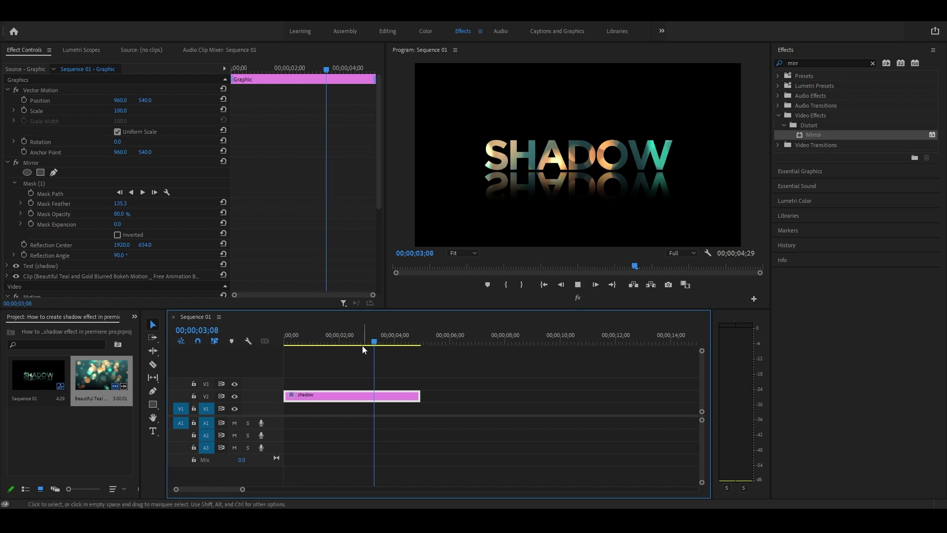